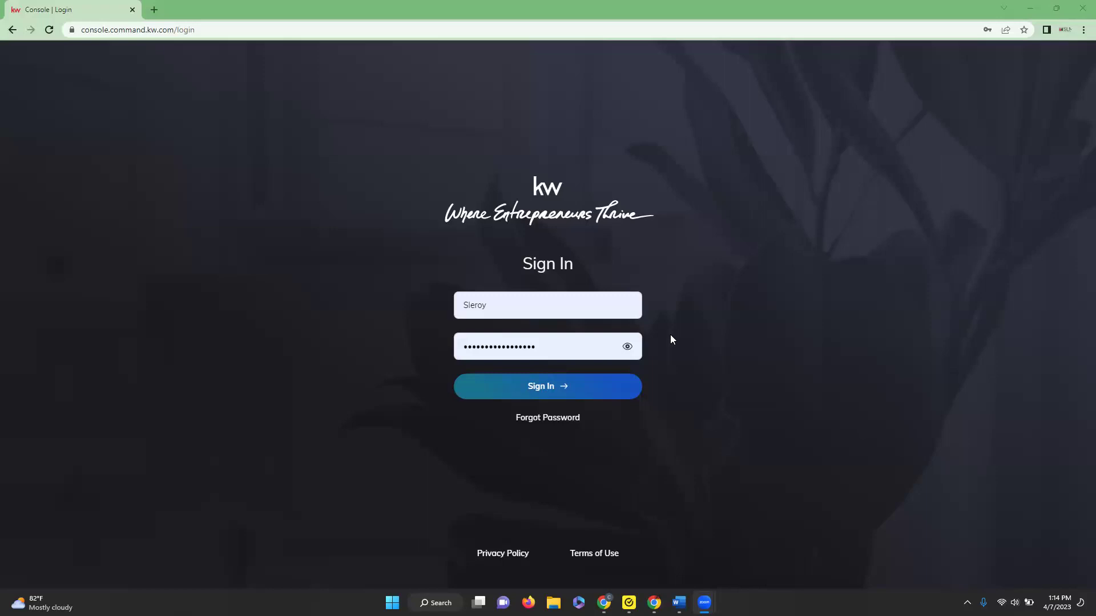
- Sign in and go to Settings > Command Settings > Contacts > Lead Management
left_click(541, 393)
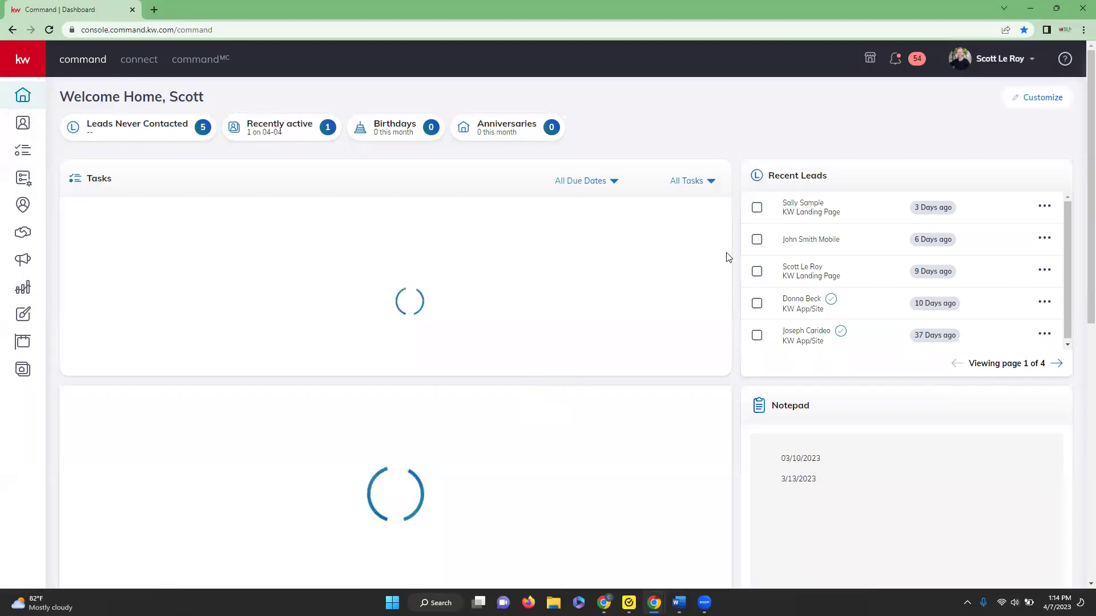
left_click(996, 59)
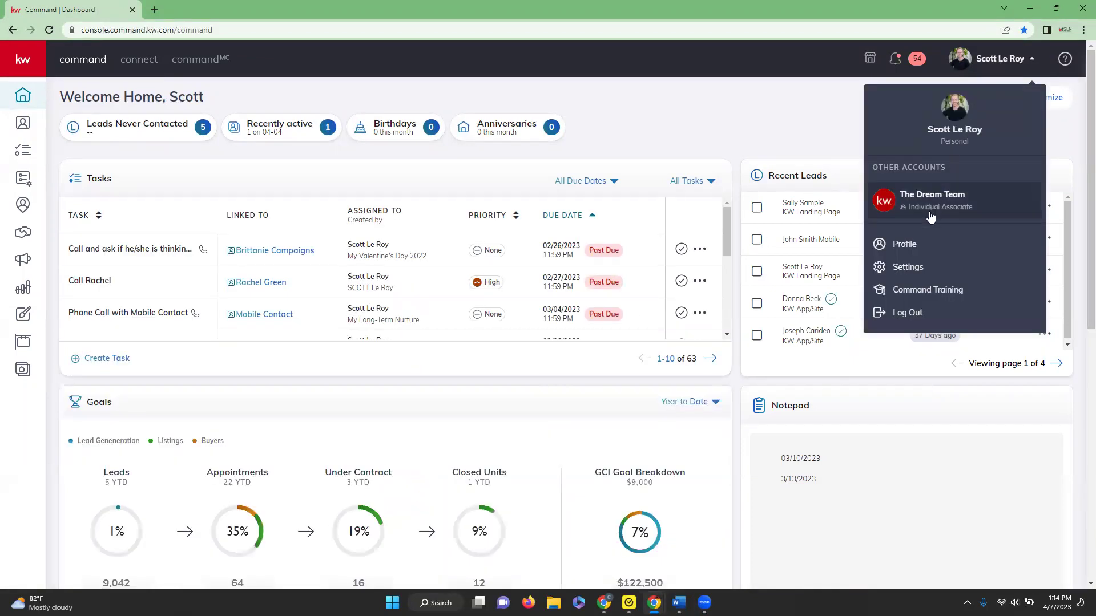
left_click(930, 273)
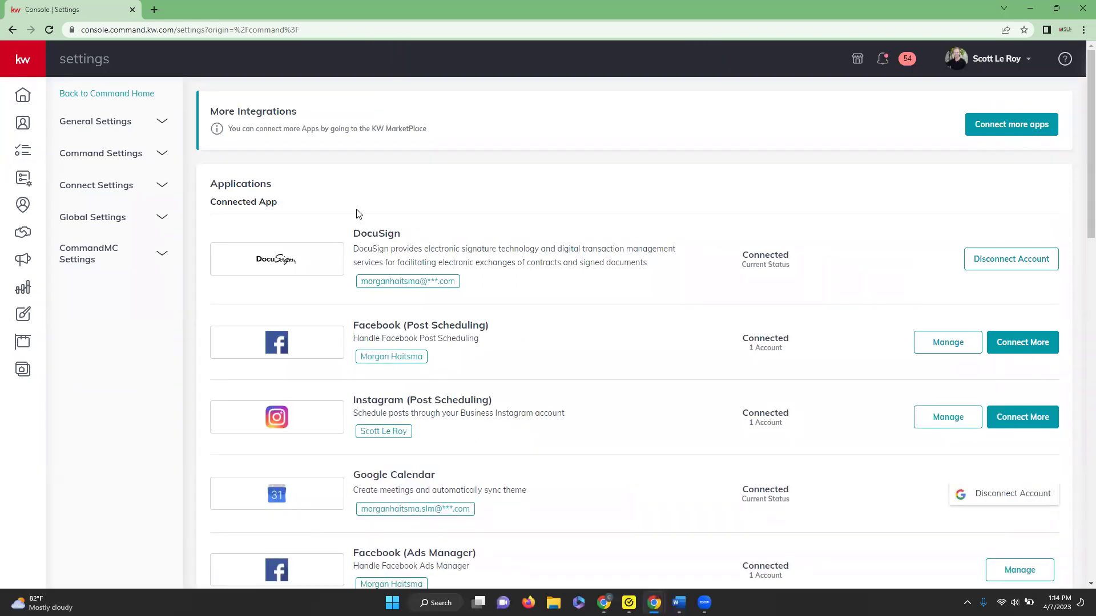
left_click(109, 162)
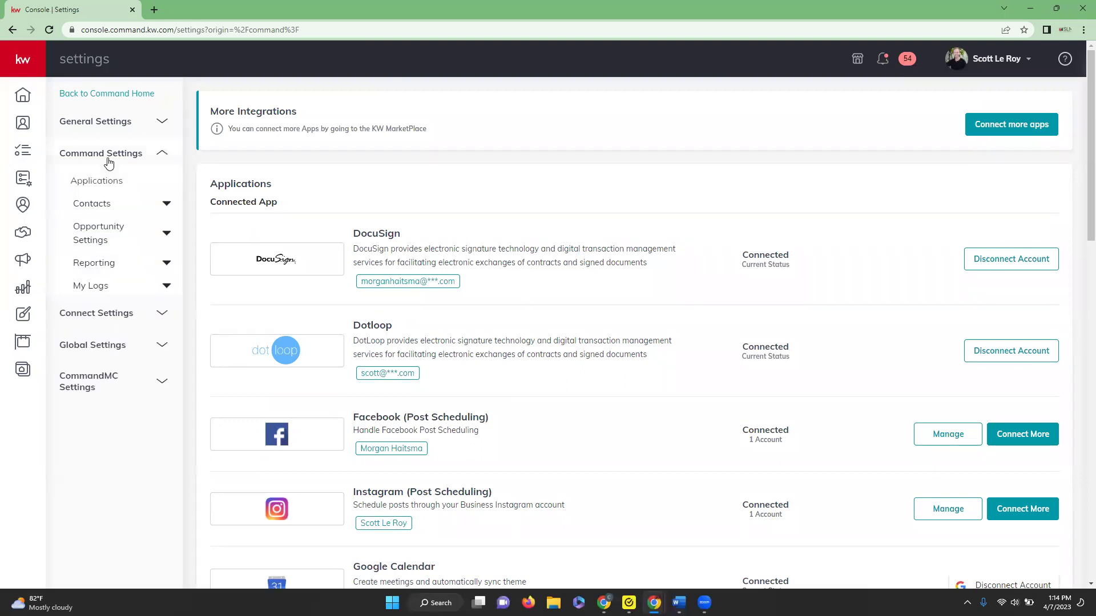
left_click(103, 206)
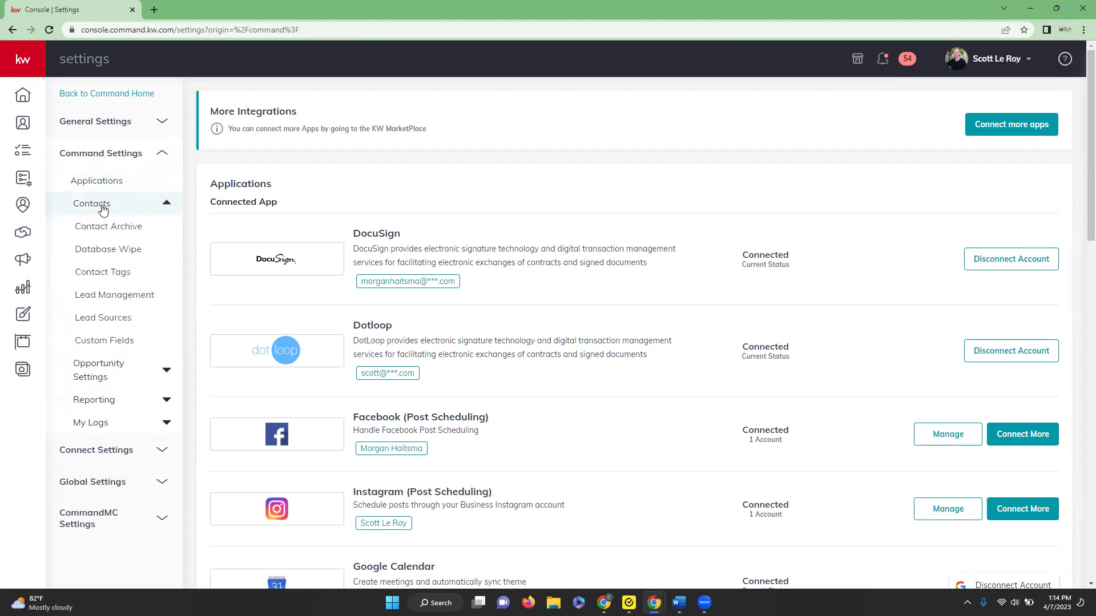
left_click(142, 296)
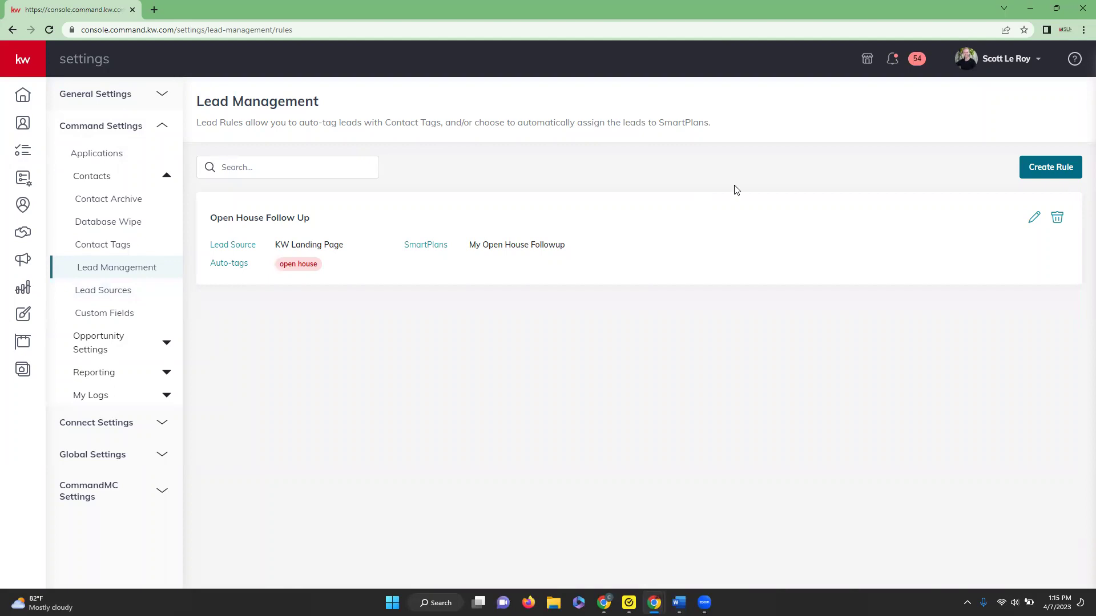
- Create a new lead rule and title it 'Realtor.com Leads'
left_click(1050, 171)
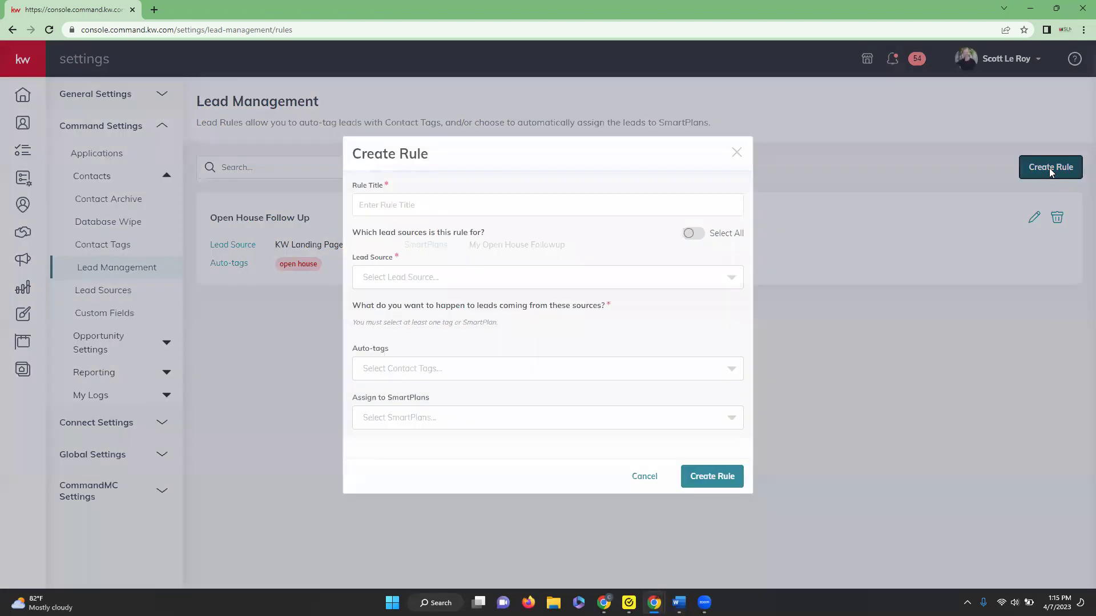
left_click(446, 206)
left_click(446, 209)
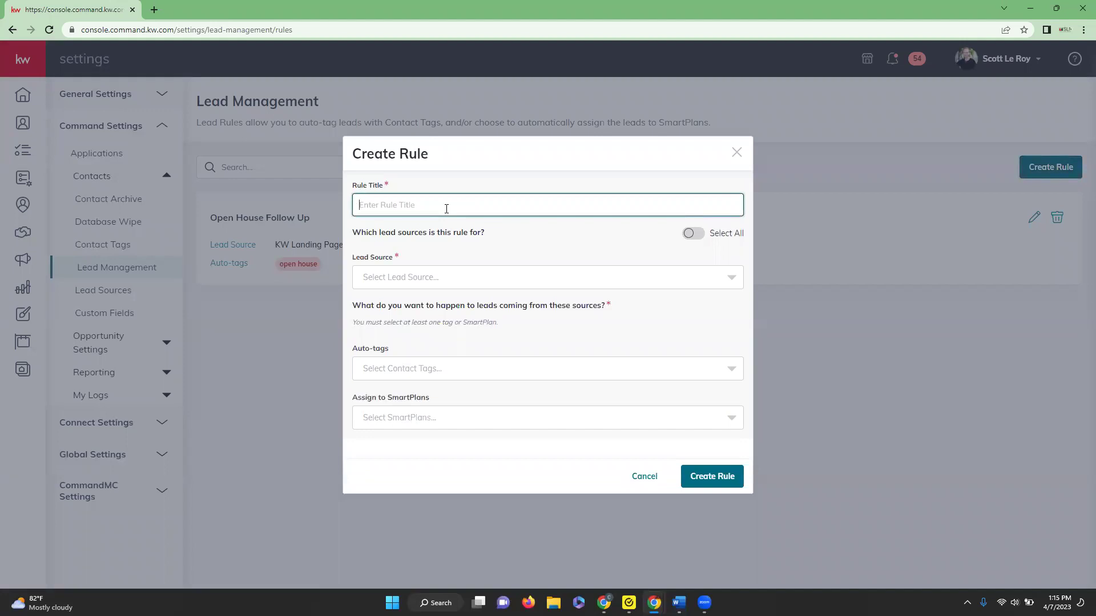
type("Realtor.com Leads")
left_click(449, 251)
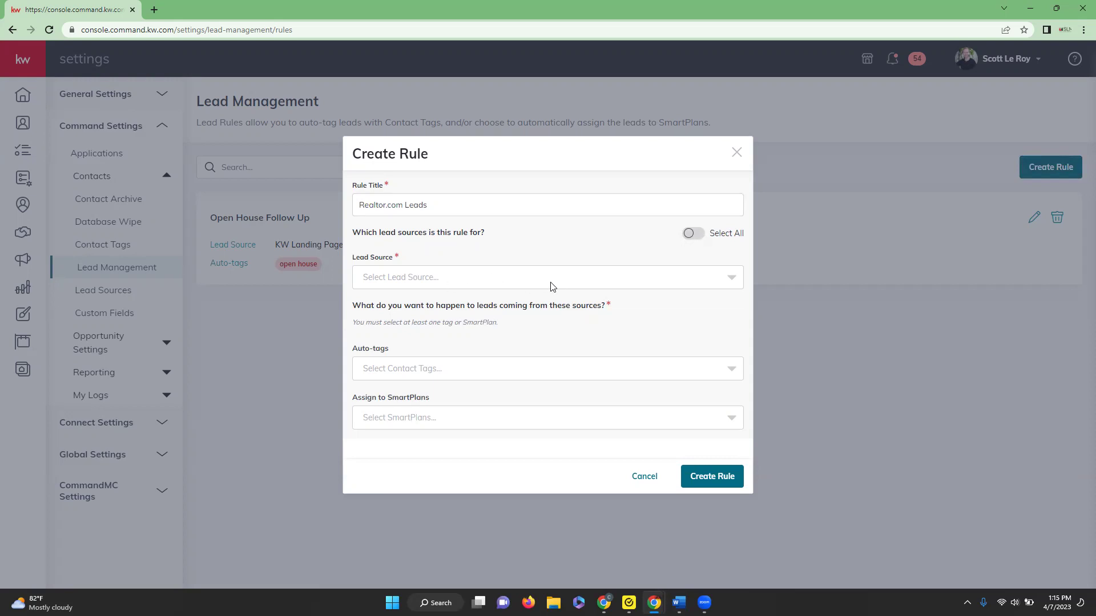
- Search the lead sources for 'Realto' and select Realtor.com
left_click(733, 284)
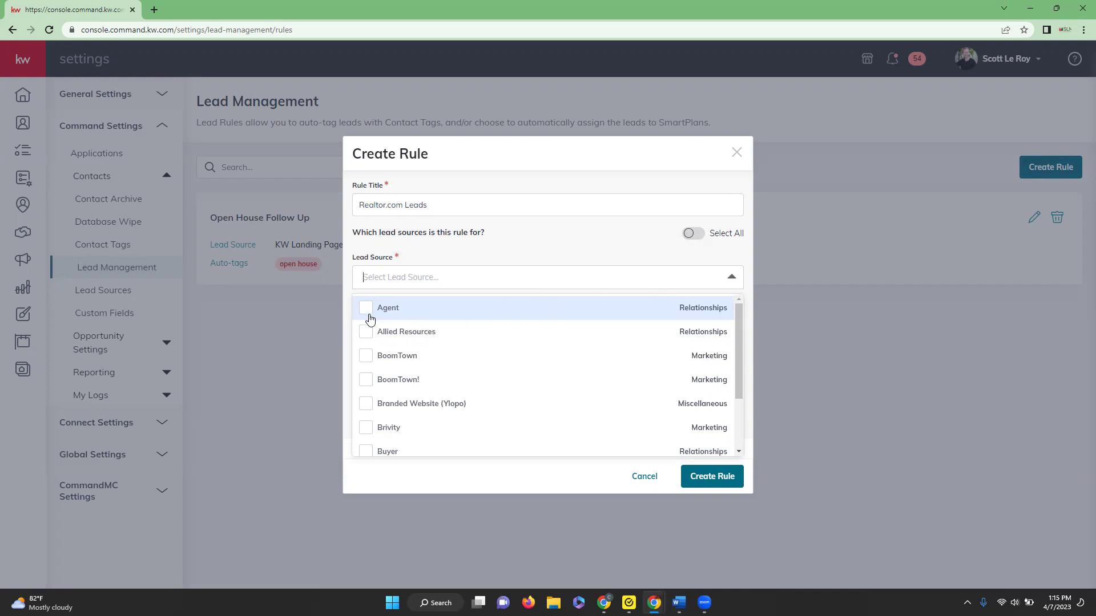
scroll(367, 323, "down", 2)
scroll(367, 342, "down", 4)
scroll(367, 342, "up", 7)
left_click(401, 278)
type("Realtor")
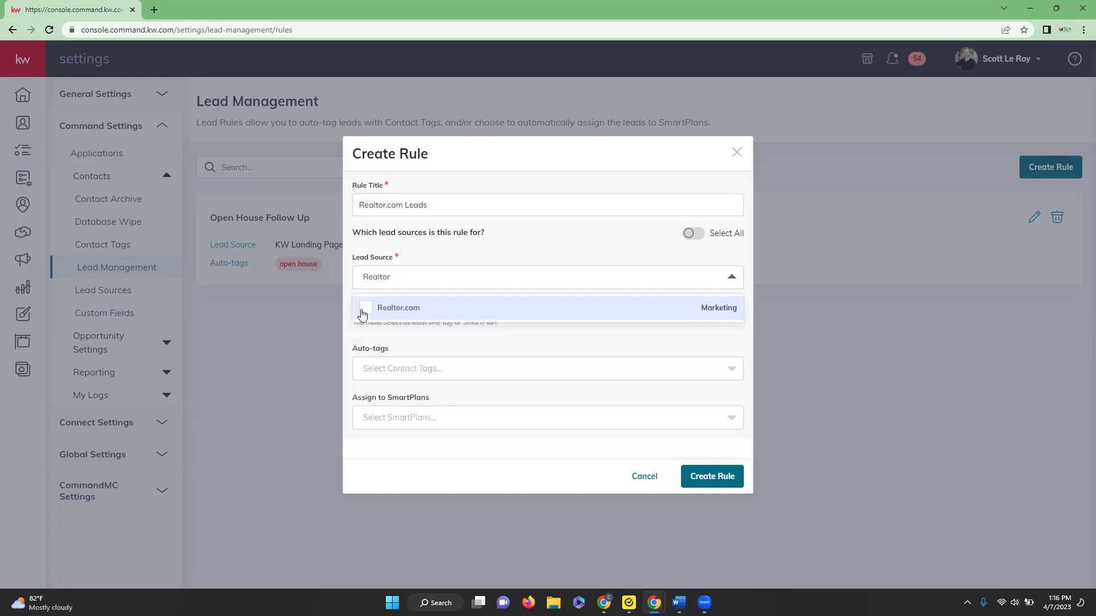
left_click(365, 311)
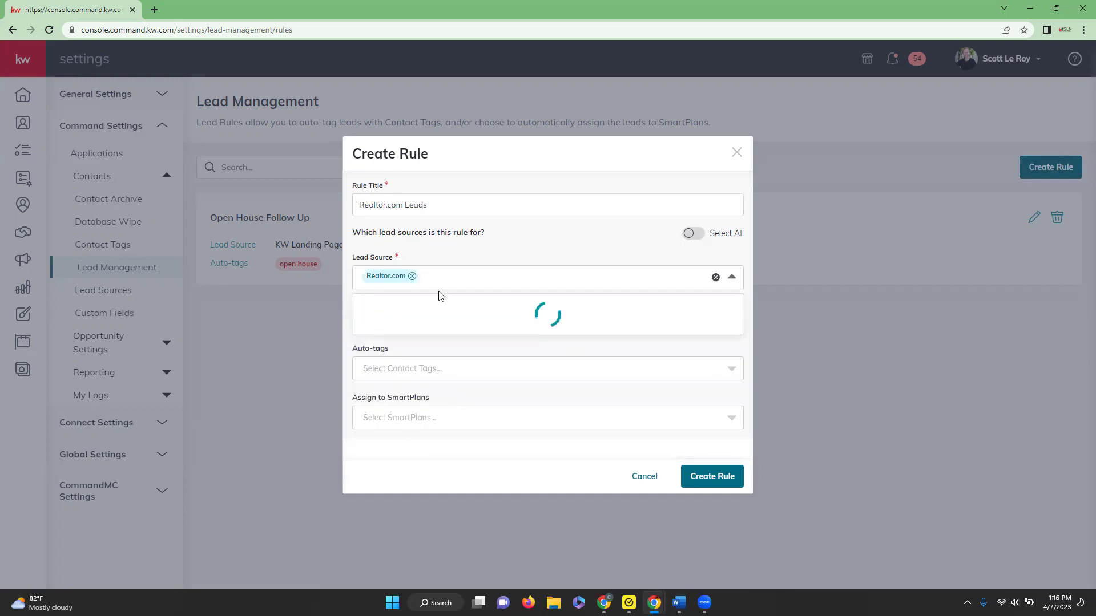
left_click(573, 253)
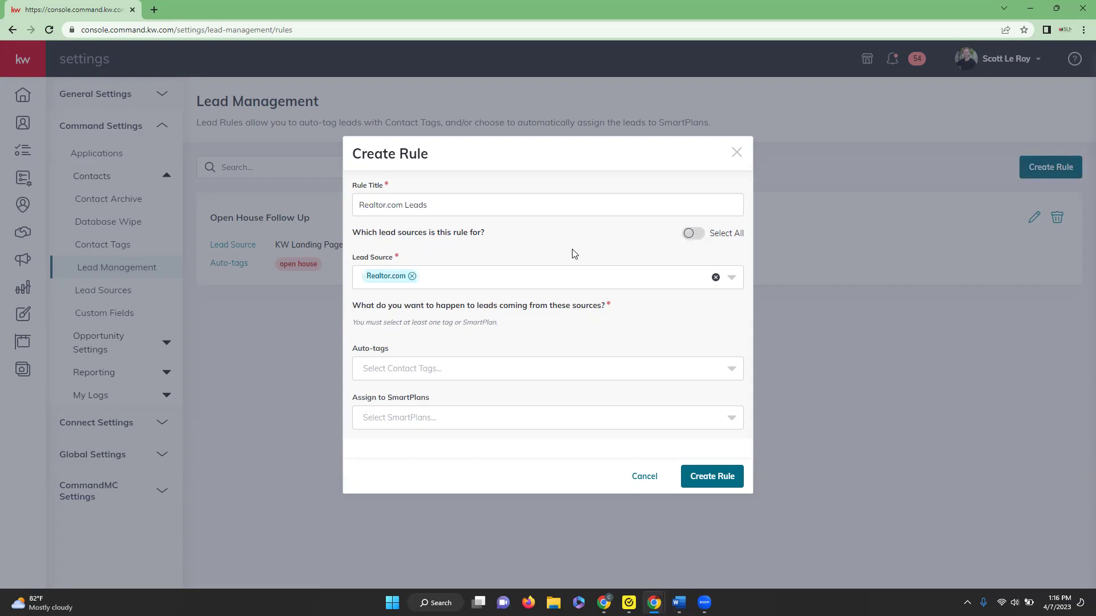
- Add Allied Resources as a lead source, then remove it so only Realtor.com remains
left_click(496, 277)
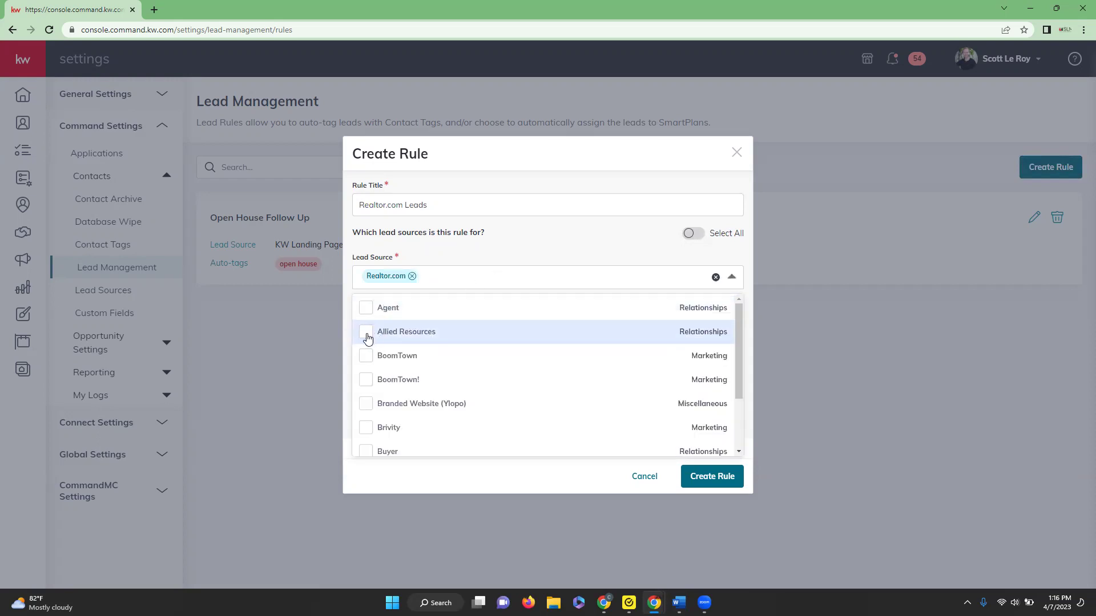
left_click(434, 331)
left_click(542, 252)
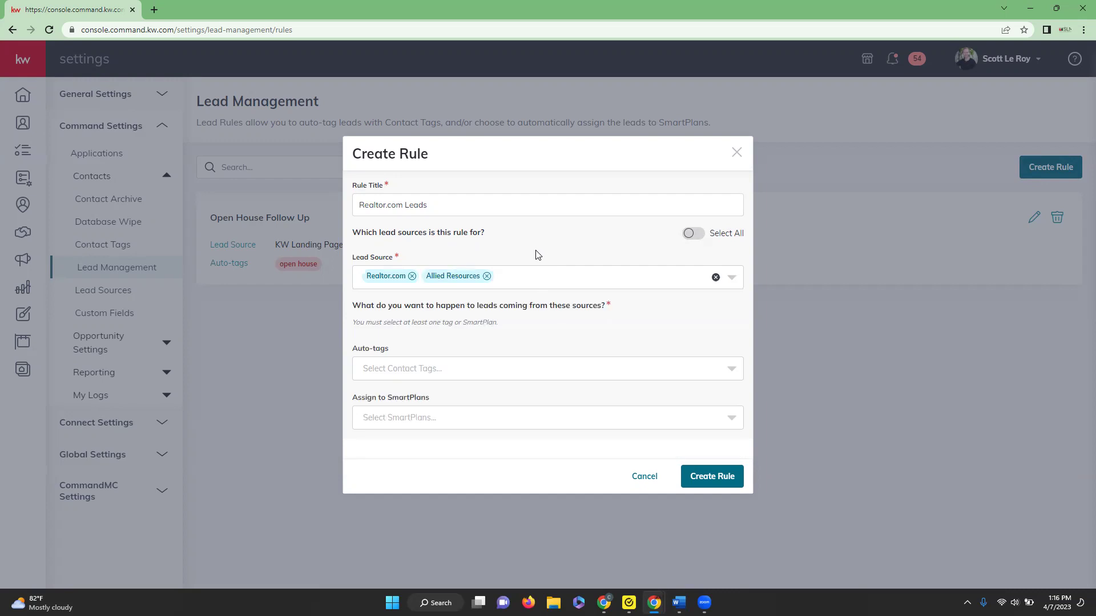
left_click(486, 276)
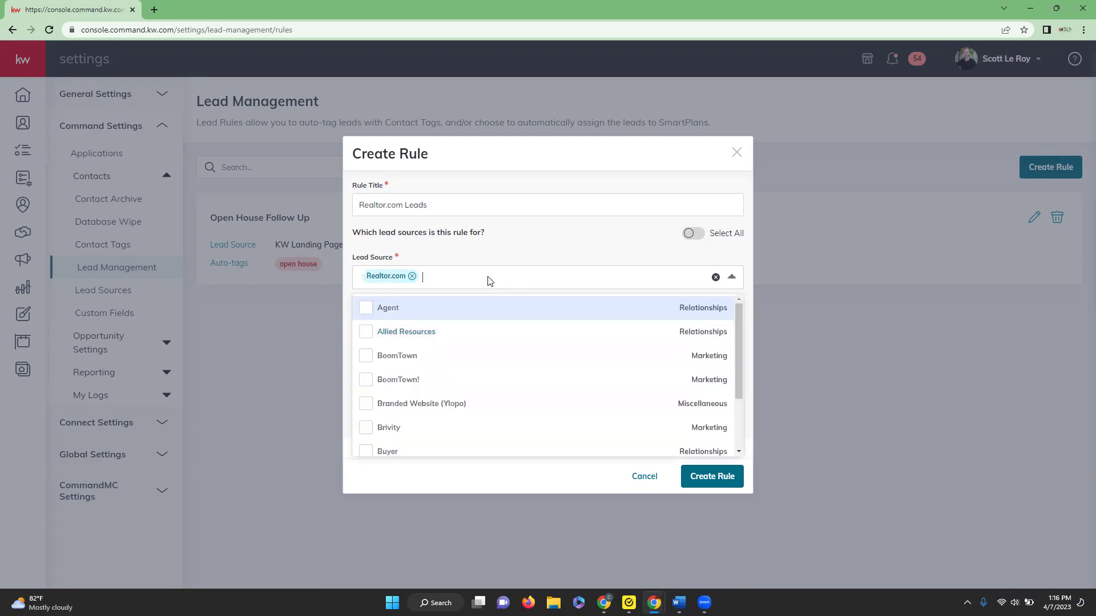
left_click(523, 253)
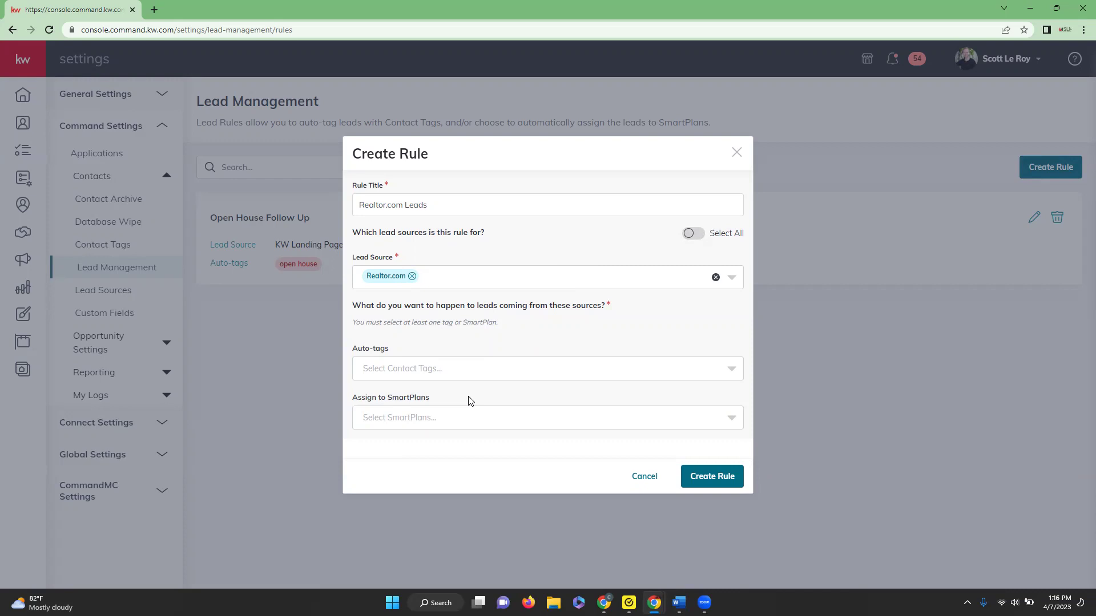
- Search the auto-tags for 'Realtor' and add the realtor.com tag
left_click(733, 375)
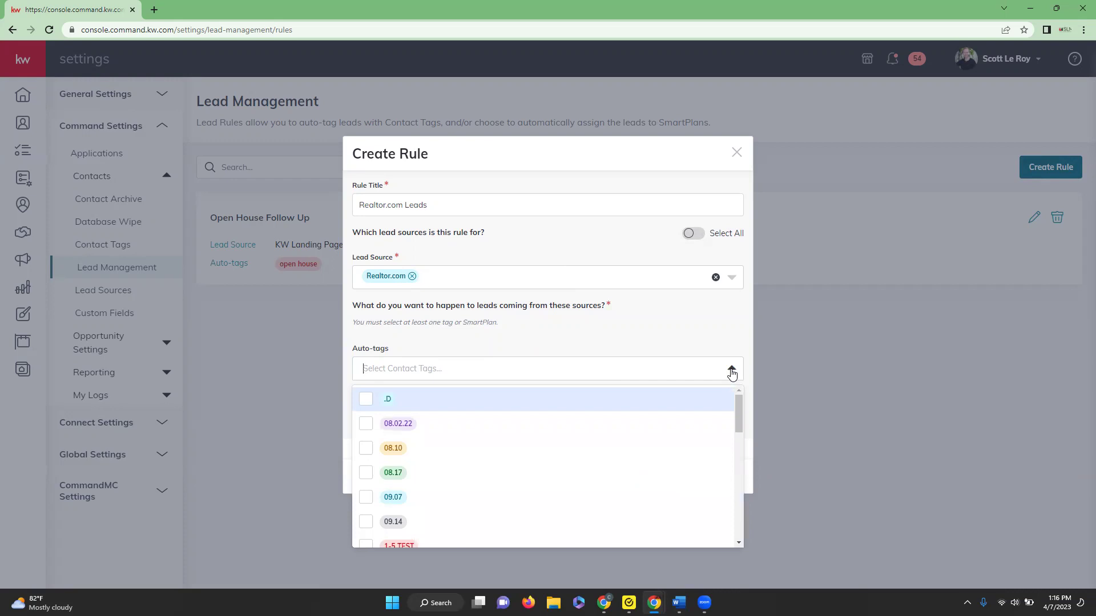
scroll(434, 429, "down", 6)
scroll(432, 434, "down", 3)
scroll(430, 434, "up", 10)
type("Real")
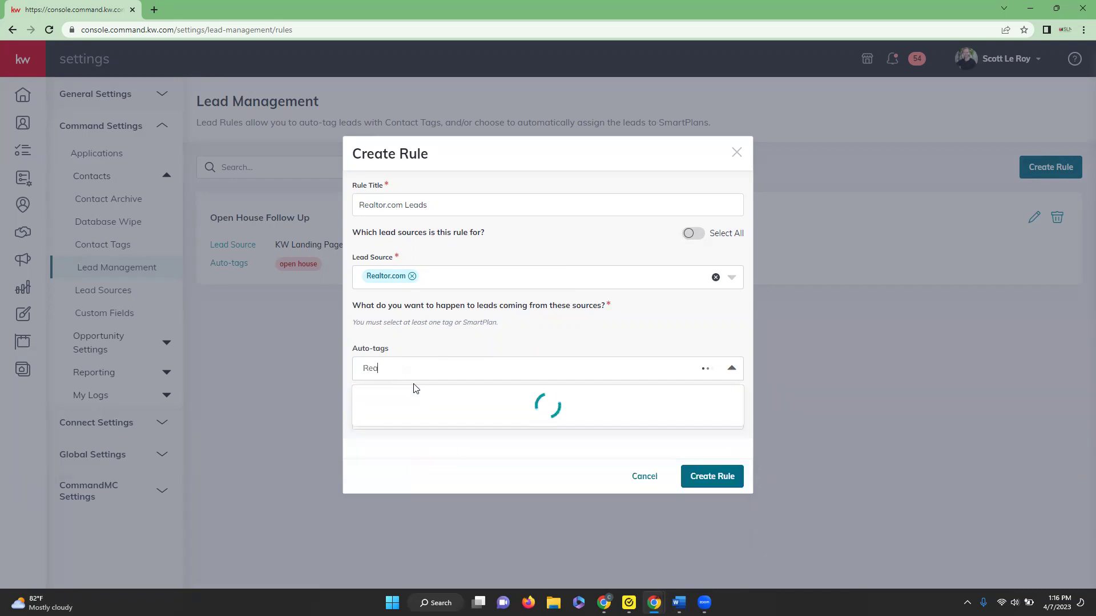
type("tor")
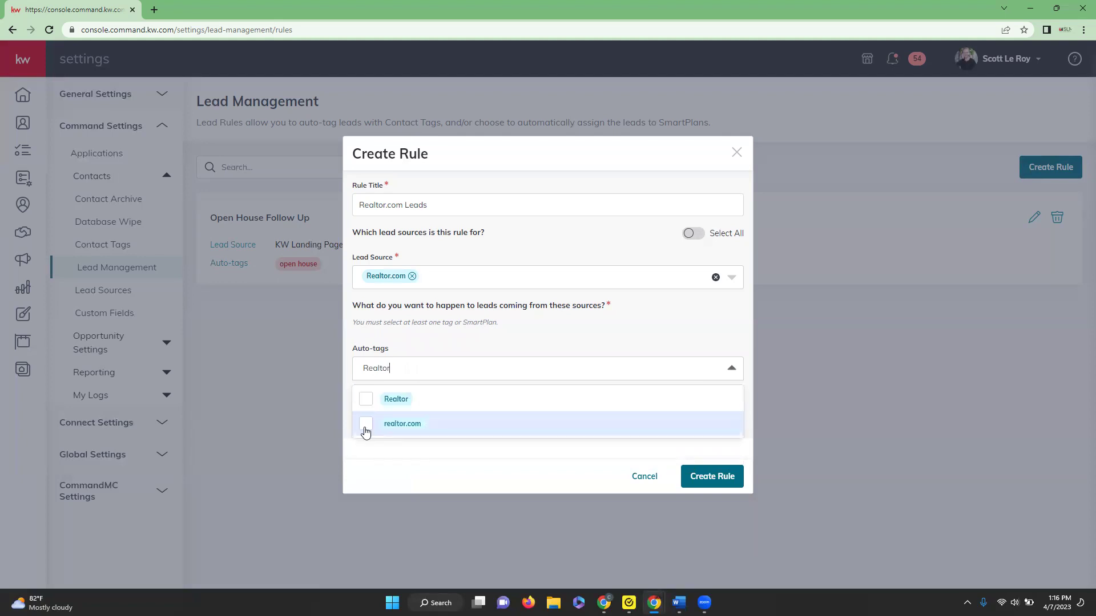
left_click(366, 425)
left_click(462, 344)
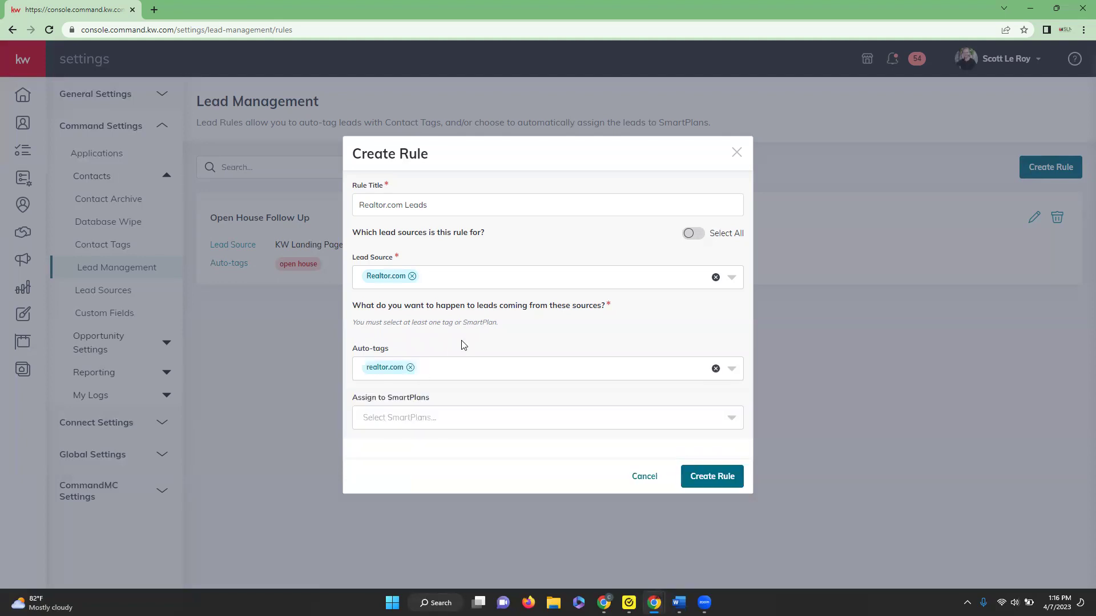
- Assign the Lead Follow Up SmartPlan and create the Realtor.com Leads rule
left_click(462, 422)
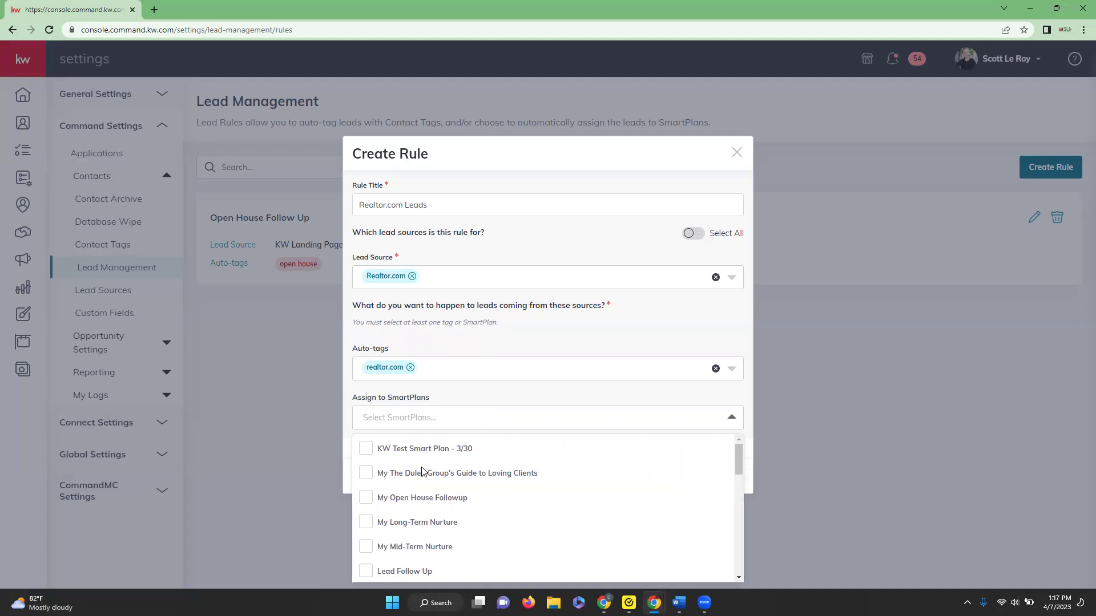
scroll(423, 468, "down", 2)
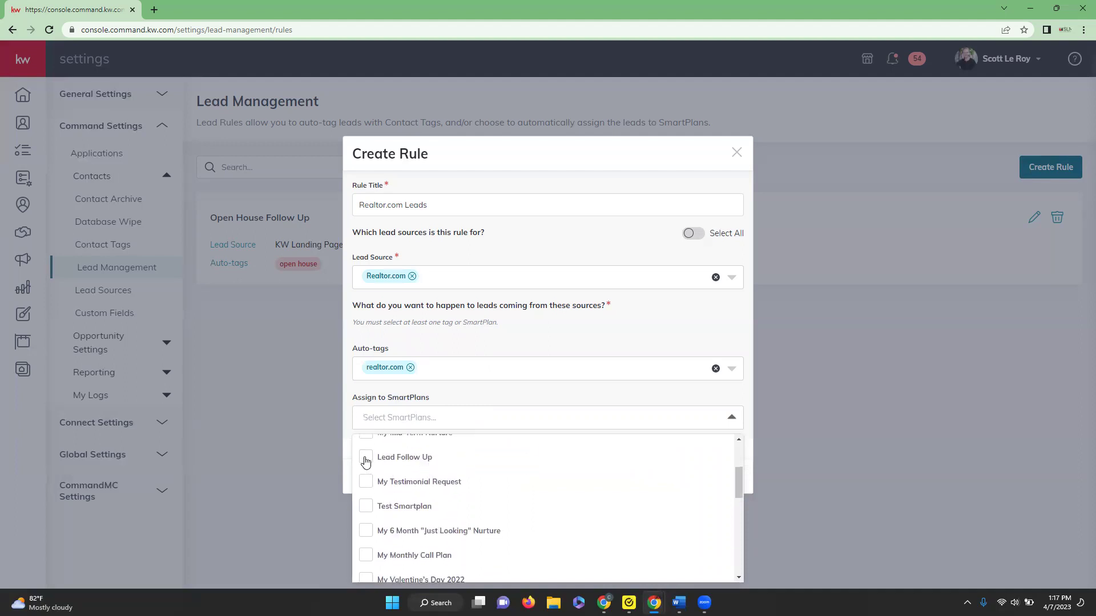
left_click(366, 460)
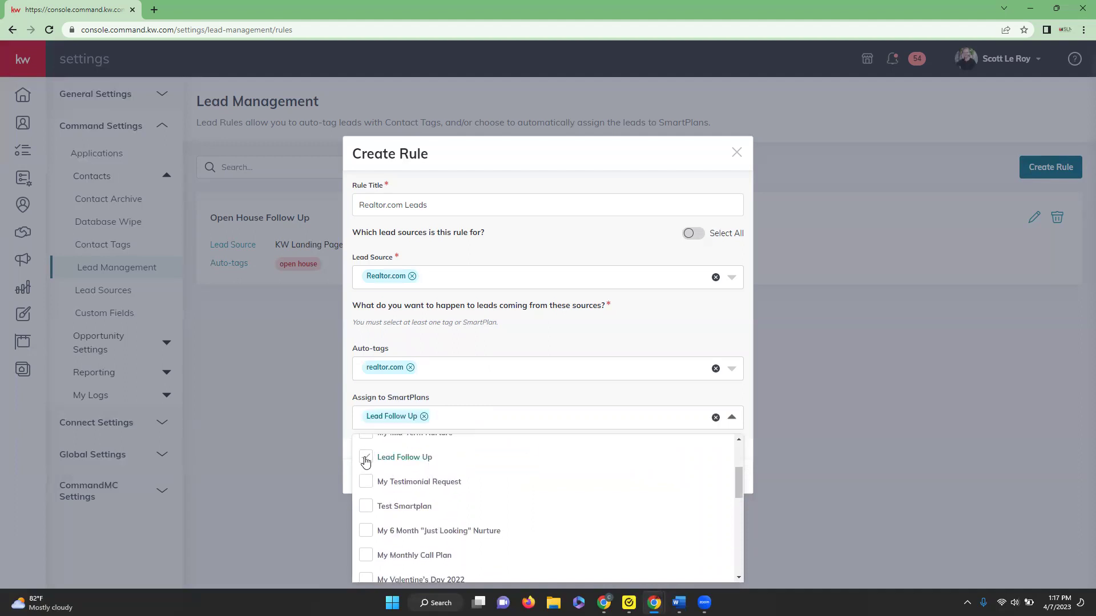
left_click(581, 333)
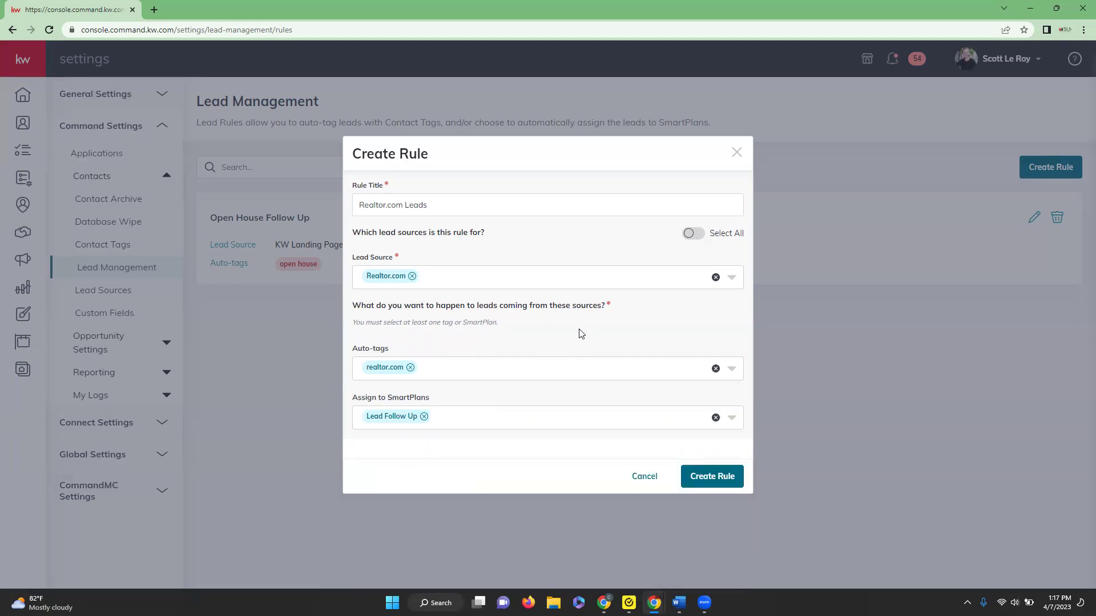
left_click(718, 479)
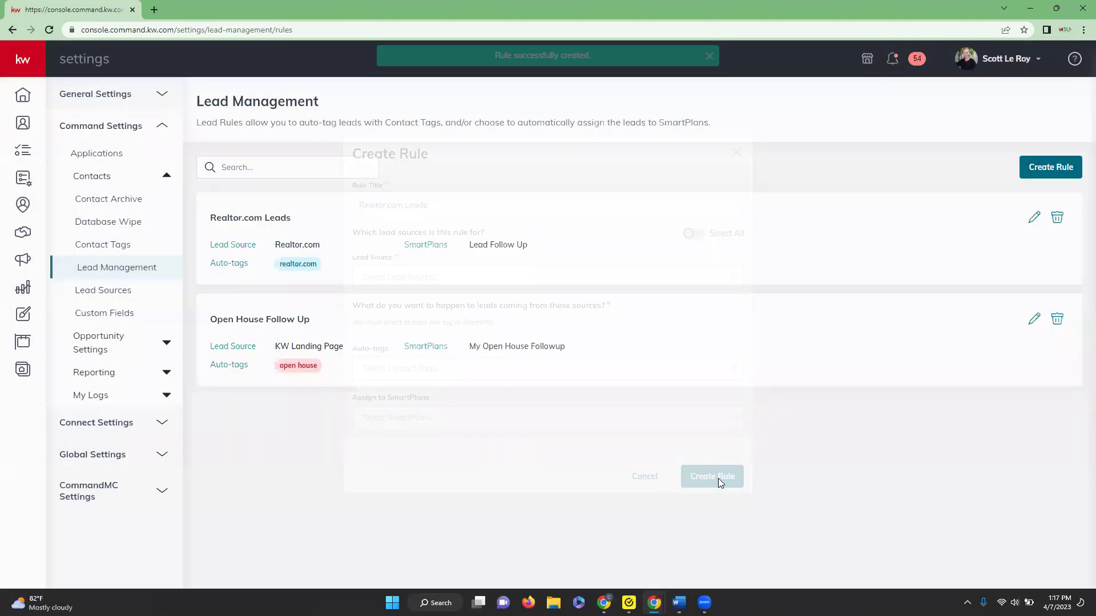